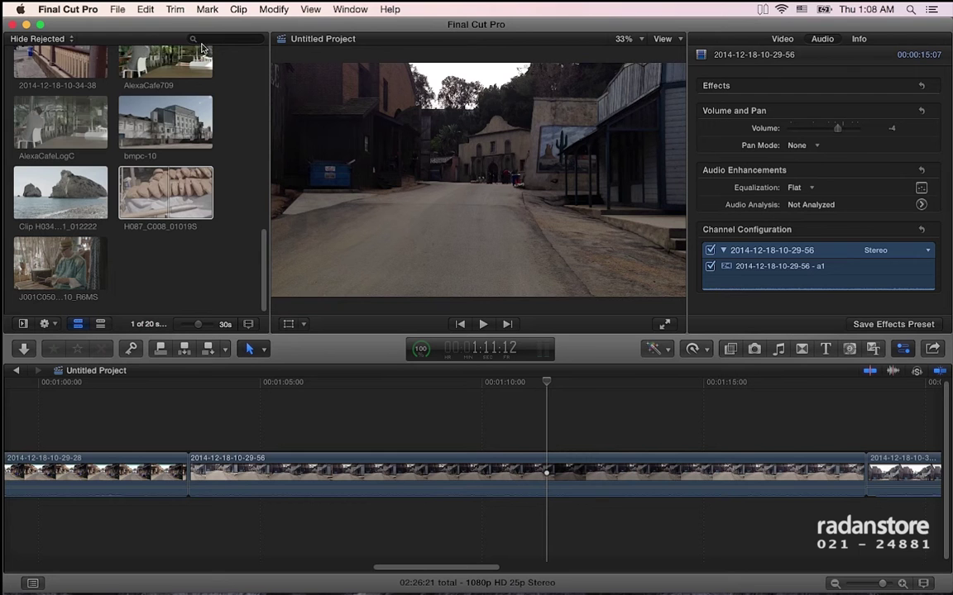
# Open Preferences, keep the General time display at HH:MM:SS:FF, and go to the Editing pane
pyautogui.click(98, 45)
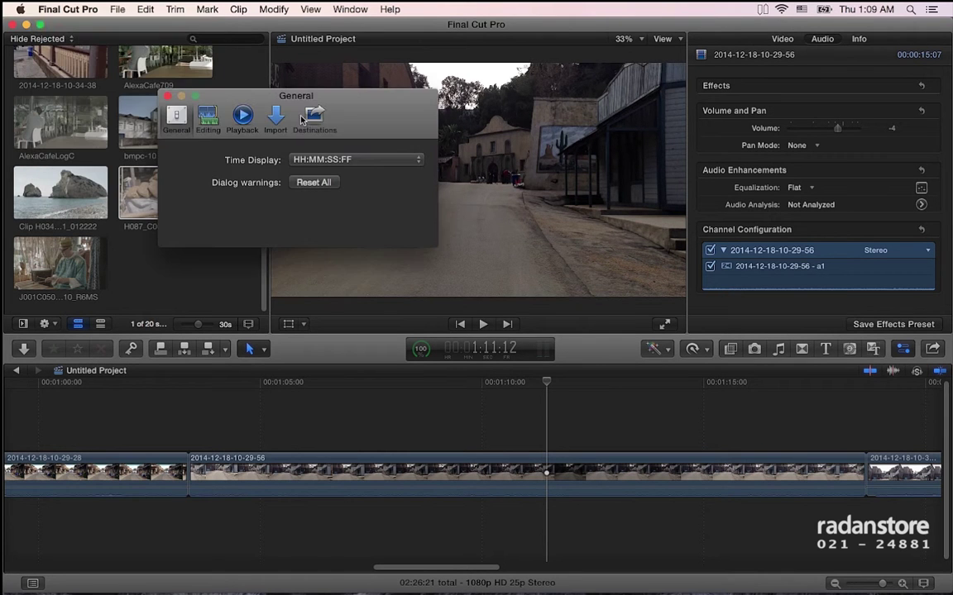
pyautogui.moveTo(349, 111); pyautogui.dragTo(523, 201)
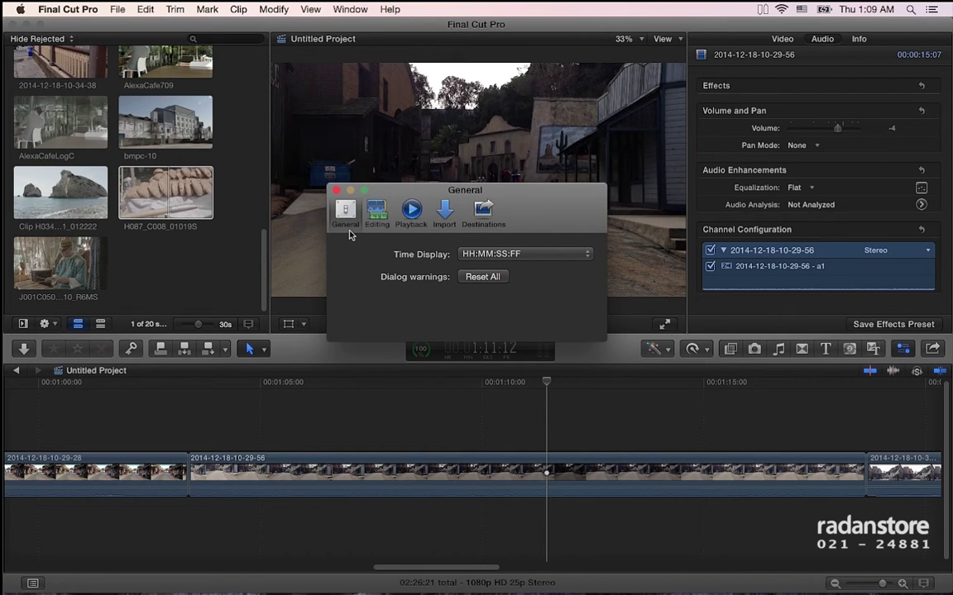
pyautogui.moveTo(517, 206); pyautogui.dragTo(480, 200)
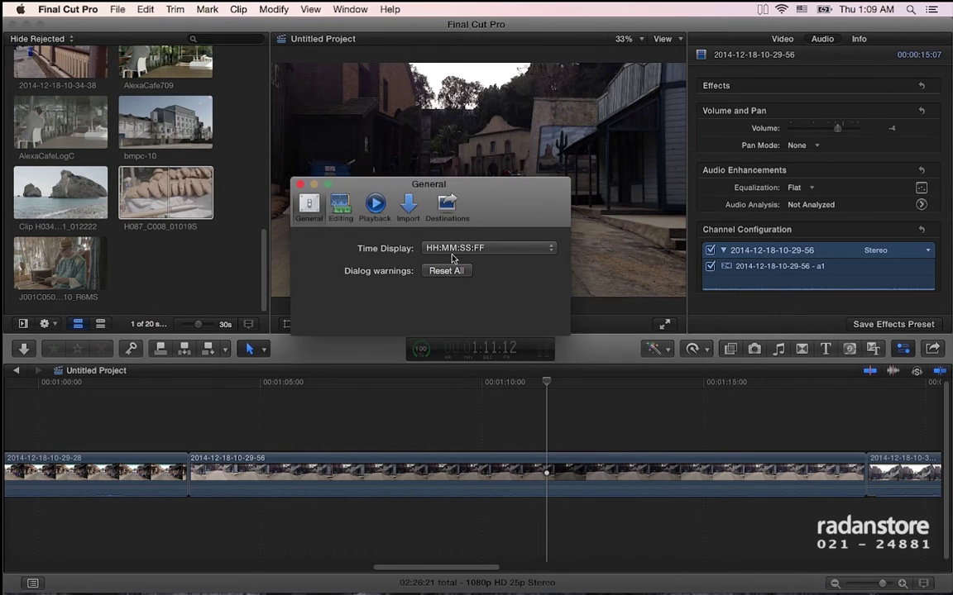
pyautogui.click(453, 253)
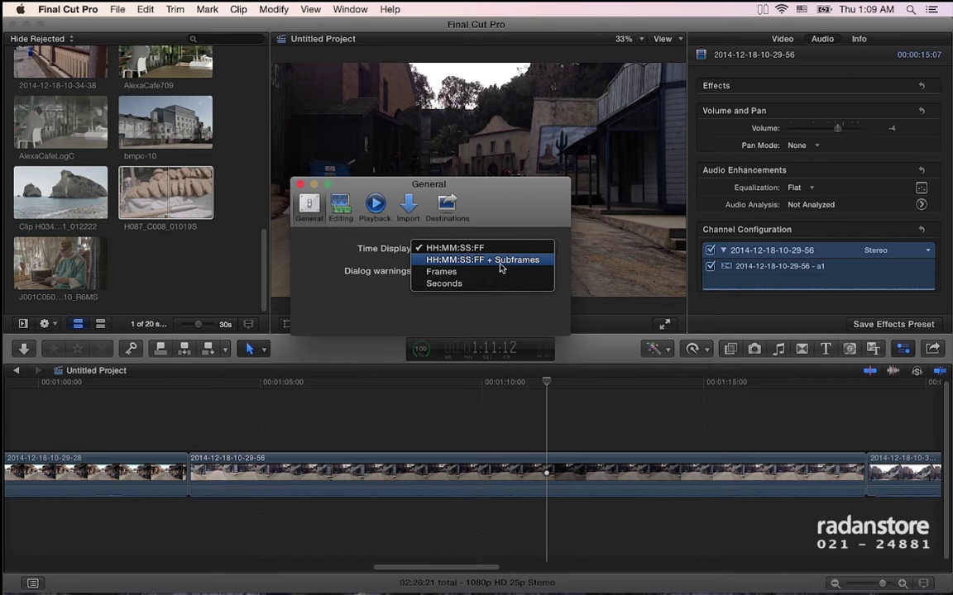
pyautogui.moveTo(522, 201); pyautogui.dragTo(475, 141)
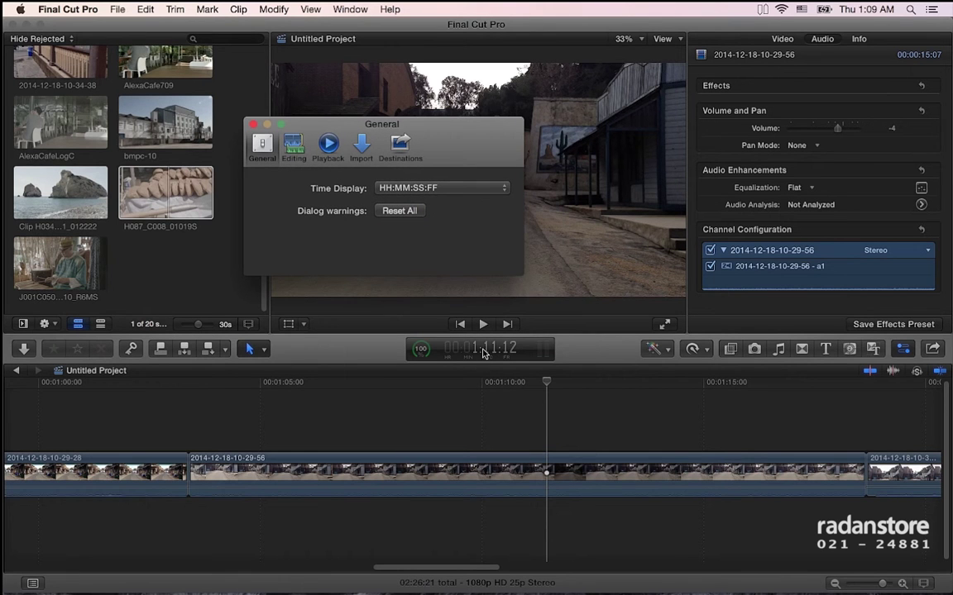
pyautogui.click(447, 188)
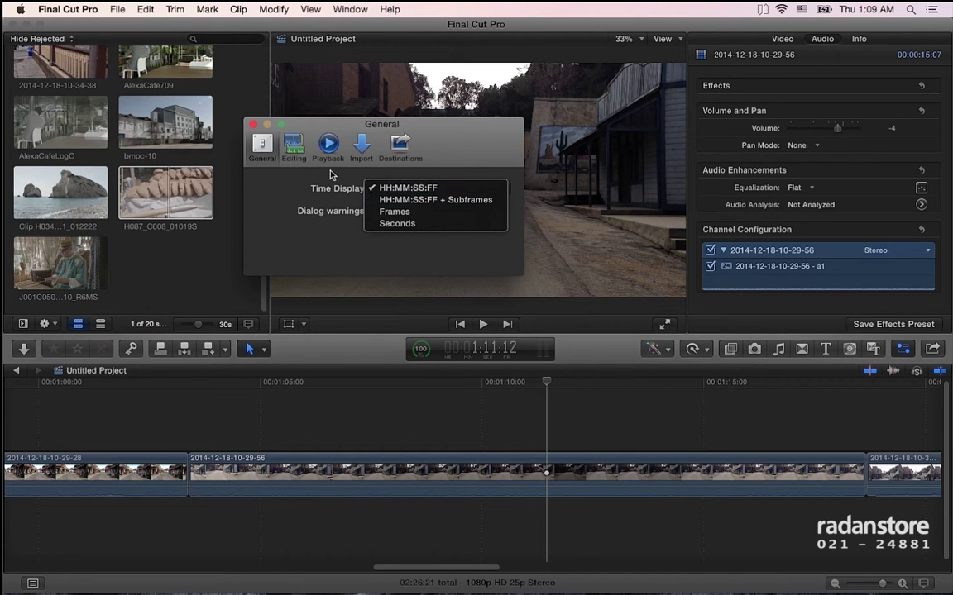
pyautogui.click(293, 147)
pyautogui.click(294, 147)
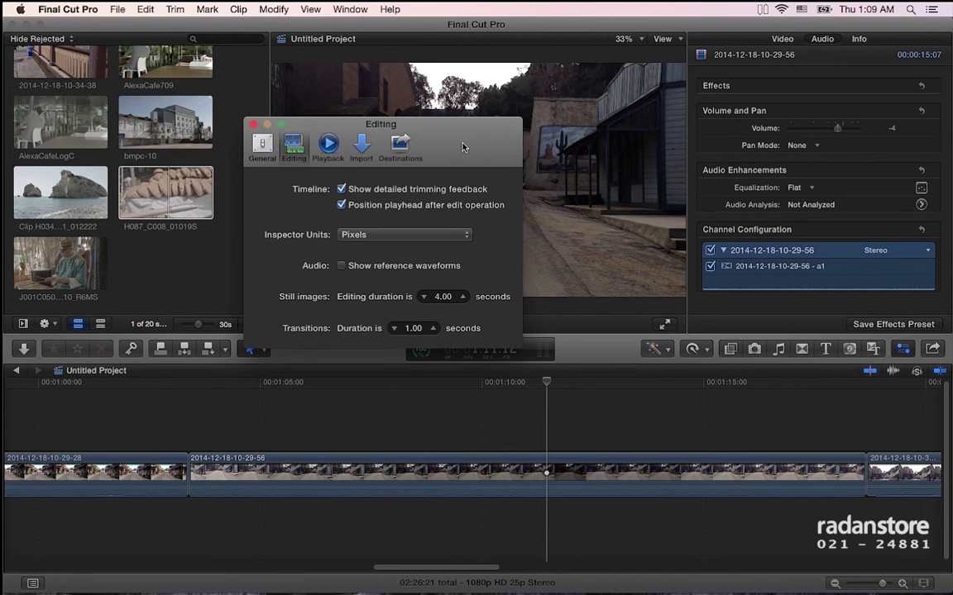
# Keep the Editing preferences' Inspector Units set to Pixels
pyautogui.moveTo(411, 135); pyautogui.dragTo(424, 172)
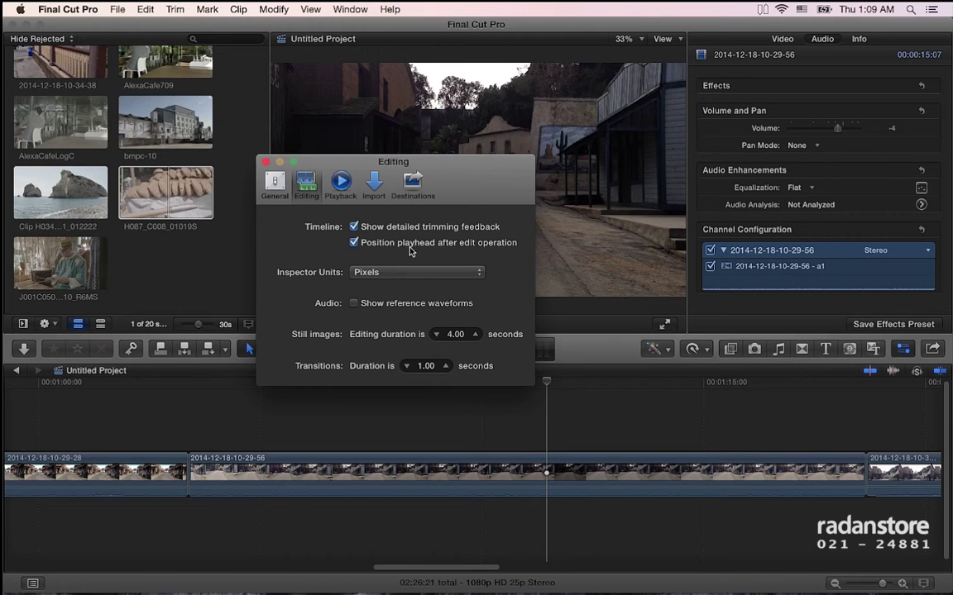
pyautogui.moveTo(450, 185); pyautogui.dragTo(362, 175)
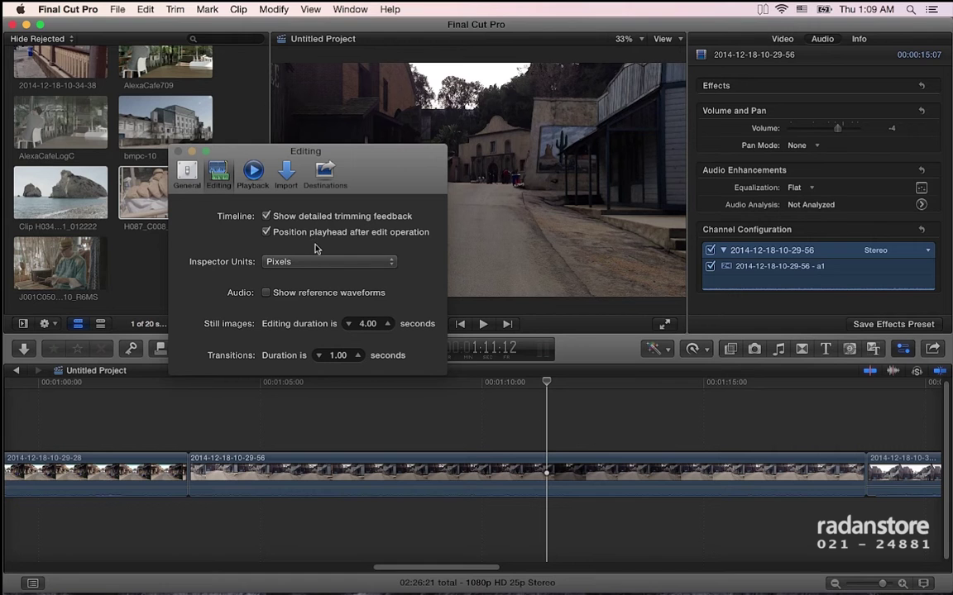
pyautogui.click(403, 269)
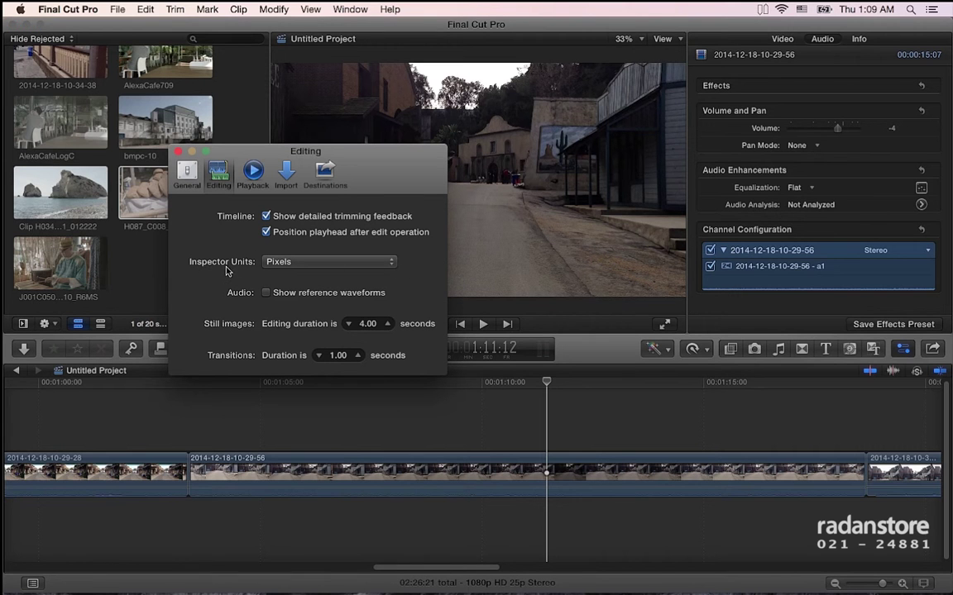
pyautogui.click(277, 261)
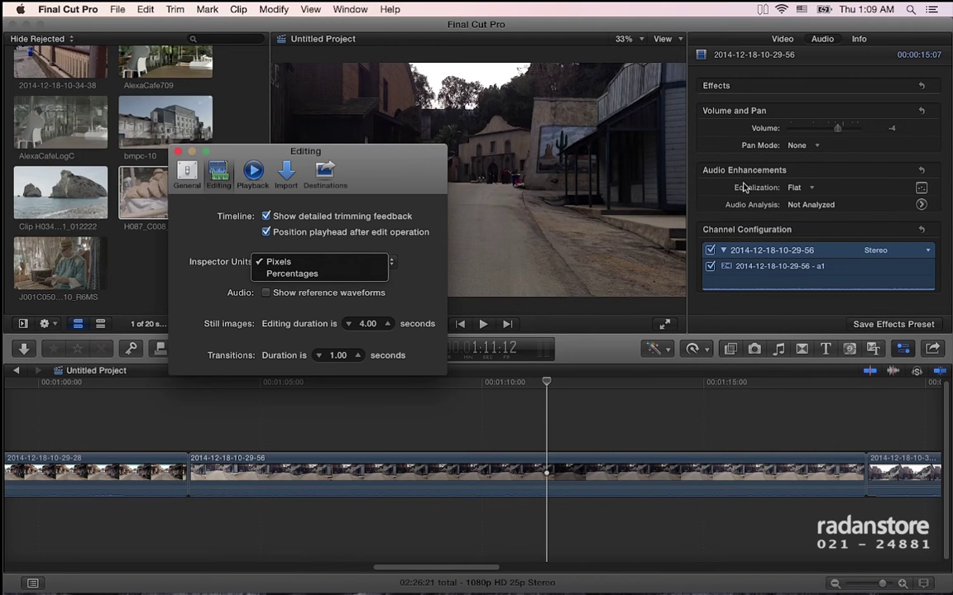
pyautogui.click(309, 262)
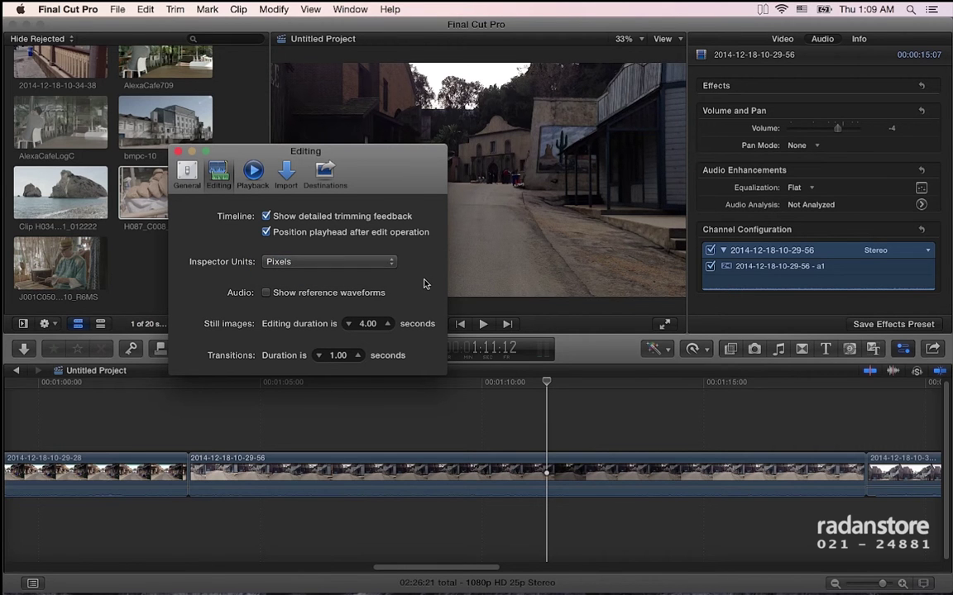
# Turn on Show reference waveforms
pyautogui.click(303, 294)
pyautogui.click(315, 294)
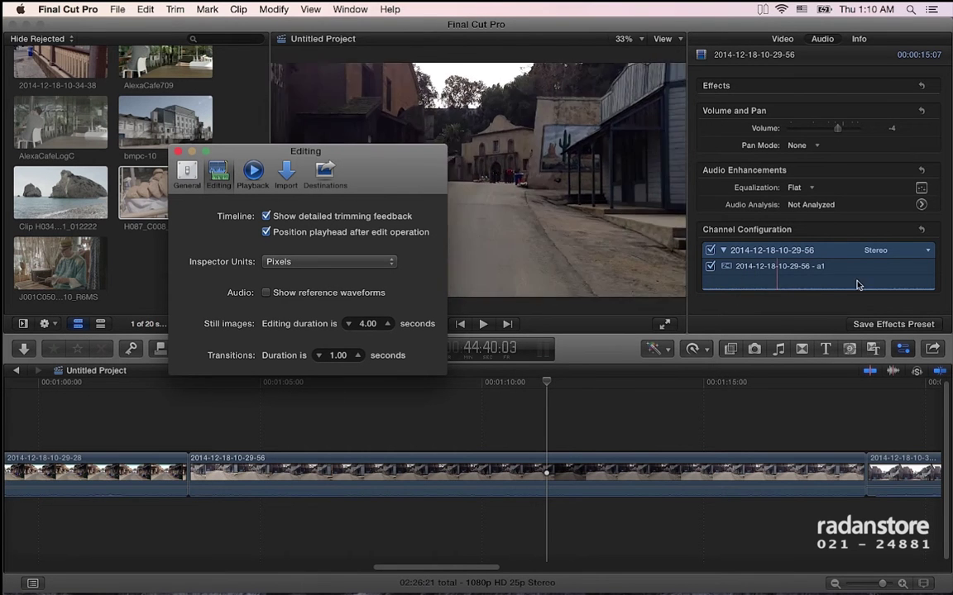
pyautogui.click(300, 296)
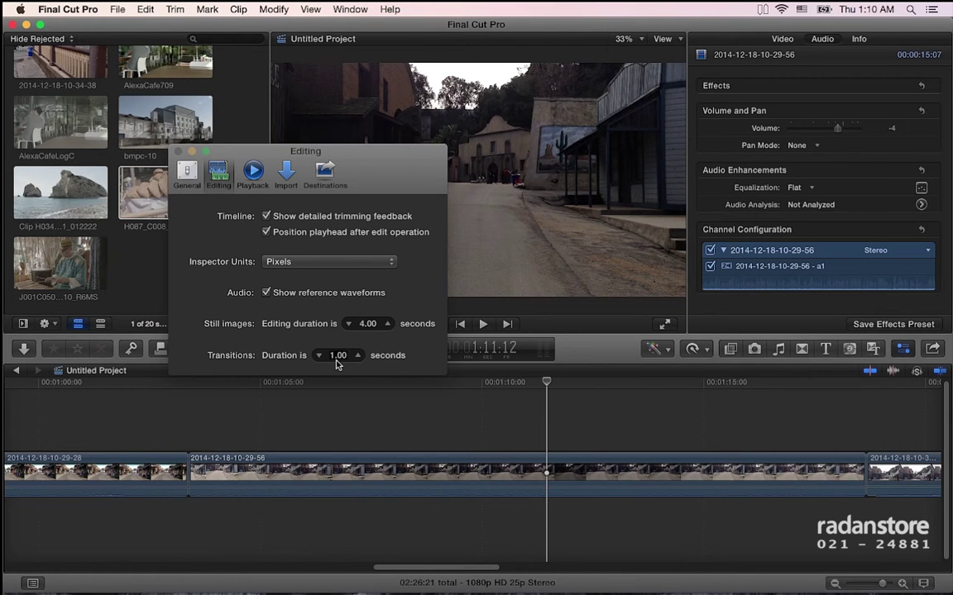
# Turn on background rendering in the Playback preferences
pyautogui.click(253, 171)
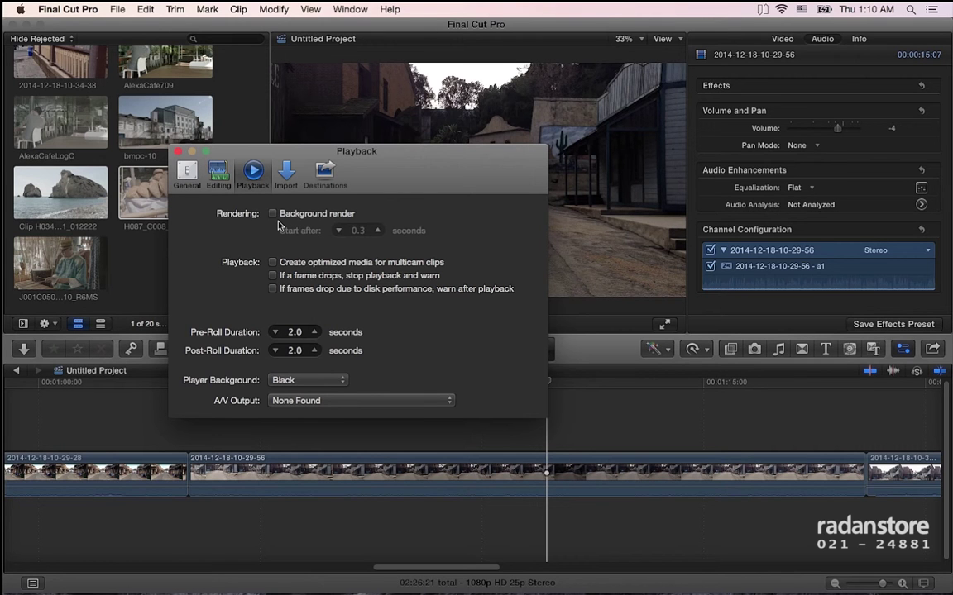
pyautogui.click(303, 215)
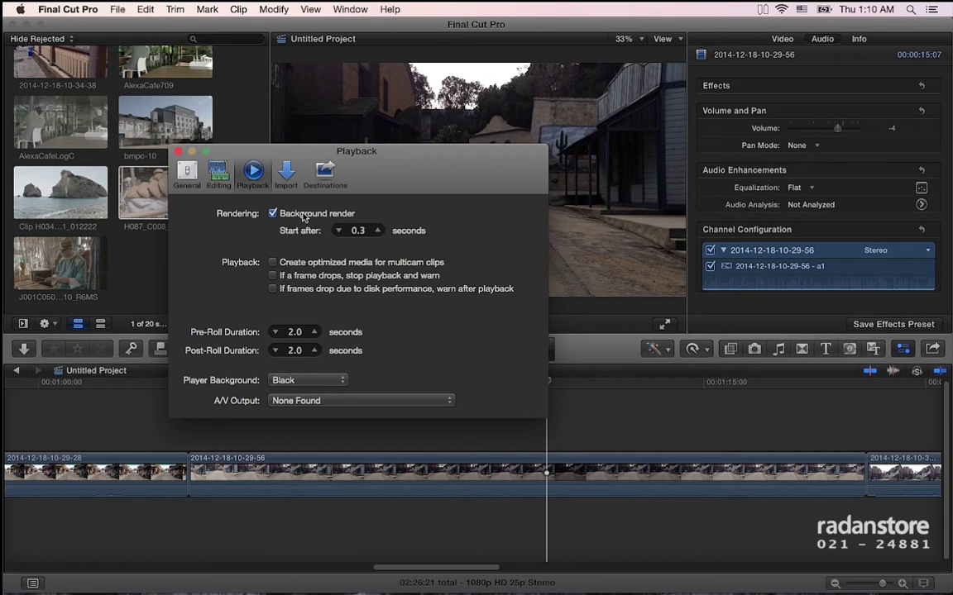
pyautogui.moveTo(391, 181)
pyautogui.mouseDown()
pyautogui.moveTo(322, 223)
pyautogui.moveTo(371, 280)
pyautogui.moveTo(275, 138)
pyautogui.moveTo(319, 120)
pyautogui.moveTo(339, 203)
pyautogui.mouseUp()
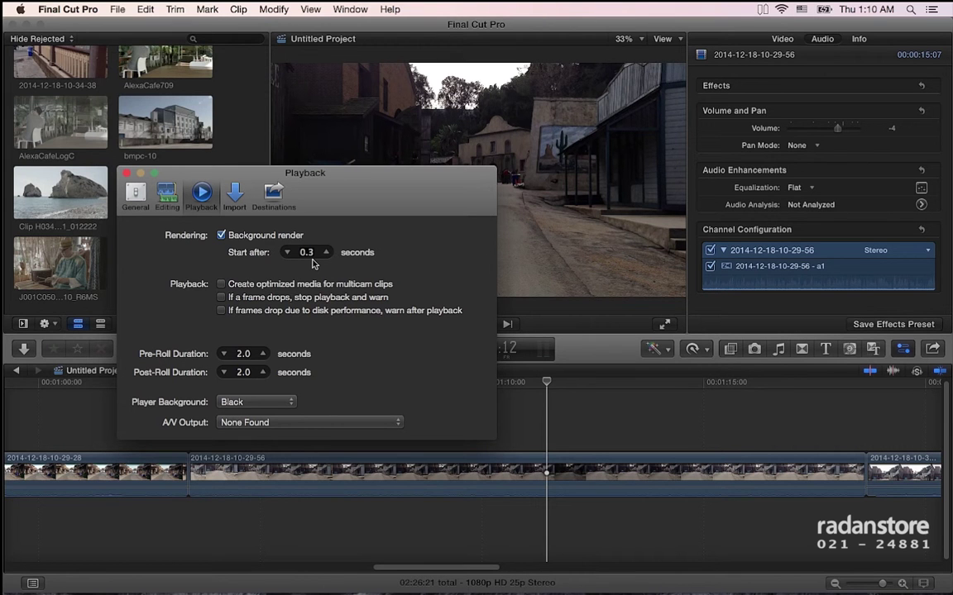
pyautogui.click(220, 235)
pyautogui.click(220, 235)
# Set the background render Start after delay to 10.0 seconds, then turn background rendering off
pyautogui.click(305, 254)
pyautogui.write('10')
pyautogui.press('Return')
pyautogui.click(273, 235)
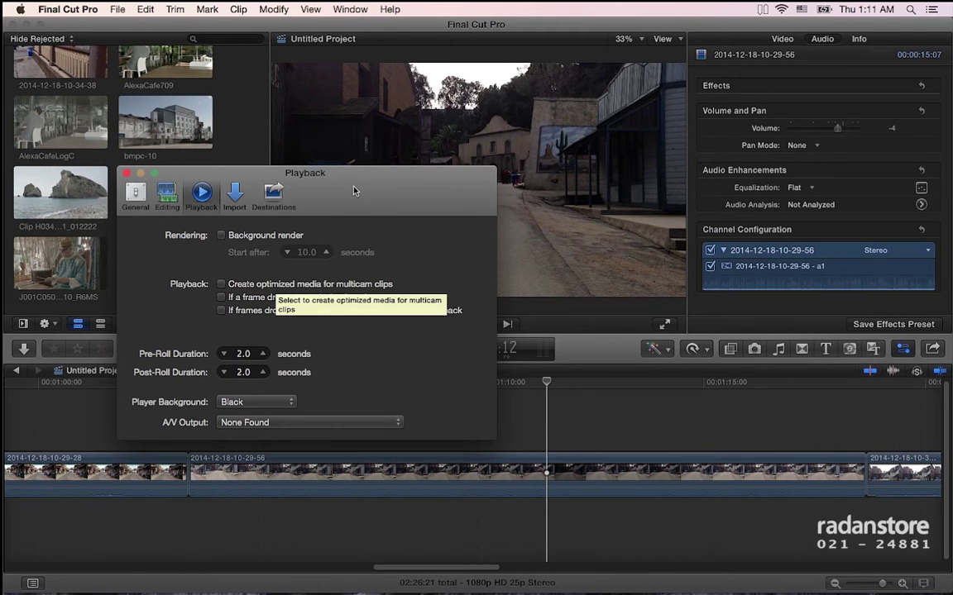
pyautogui.moveTo(318, 170); pyautogui.dragTo(356, 157)
pyautogui.click(117, 9)
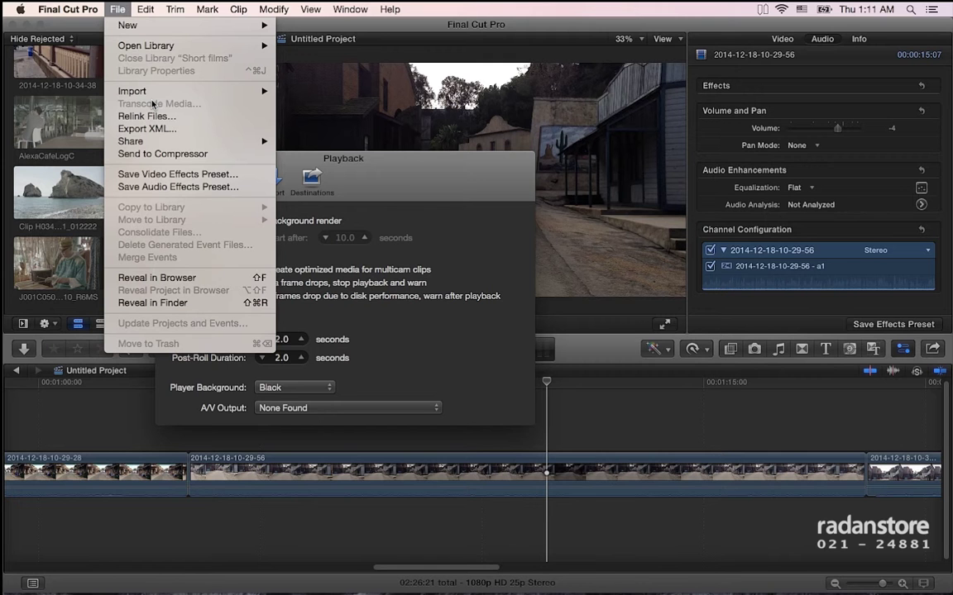
# Leave stop-playback-on-frame-drop off and enable the warning after playback for disk-performance drops
pyautogui.moveTo(367, 158); pyautogui.dragTo(314, 177)
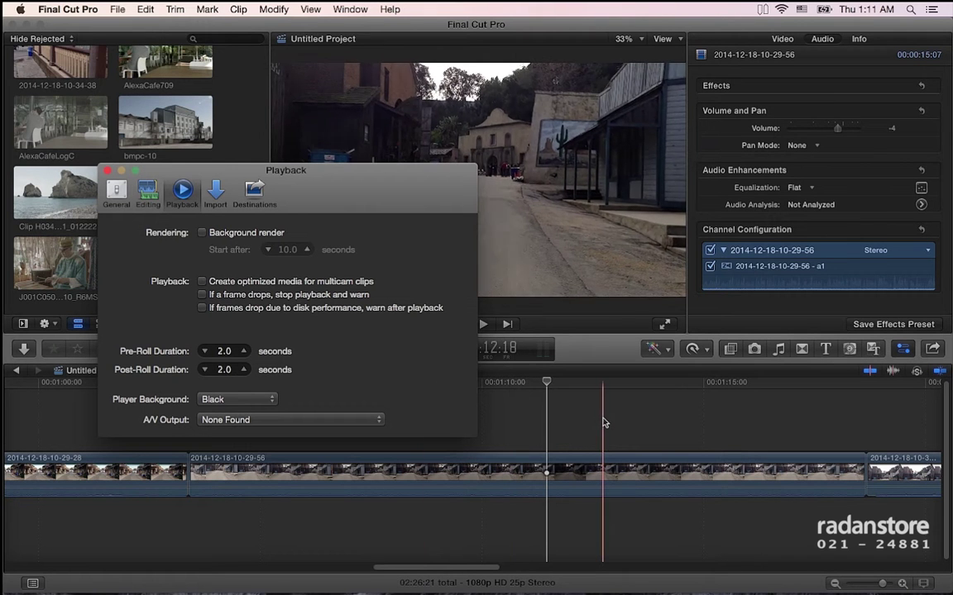
pyautogui.click(262, 298)
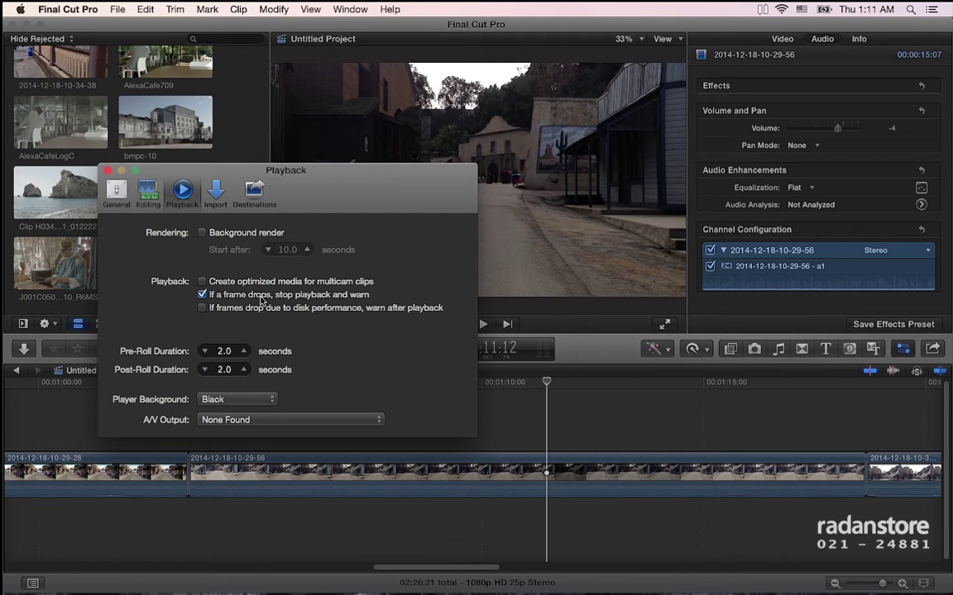
pyautogui.click(261, 298)
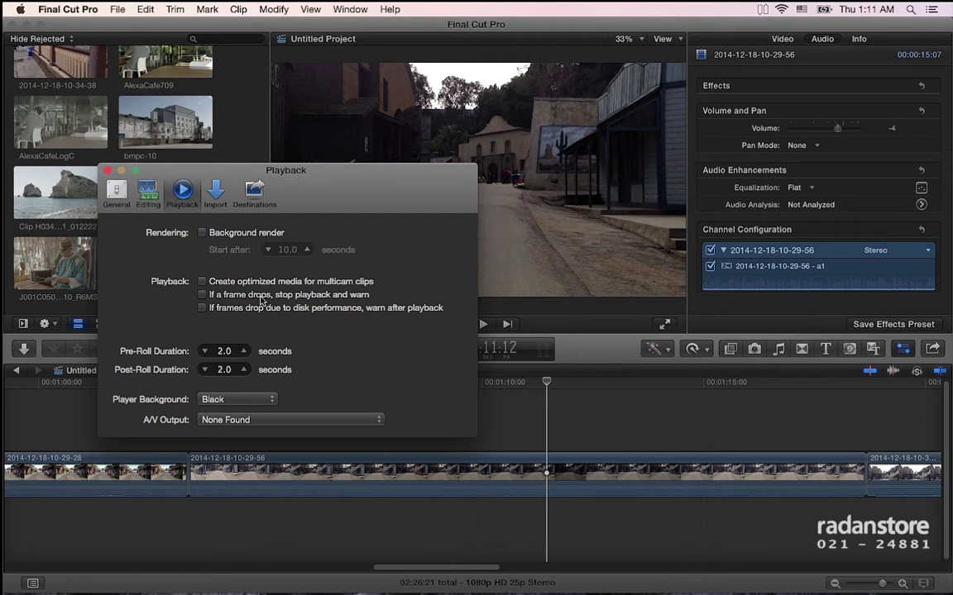
pyautogui.click(211, 310)
# Close the preferences window and dismiss the View menu without choosing anything
pyautogui.click(107, 172)
pyautogui.click(310, 9)
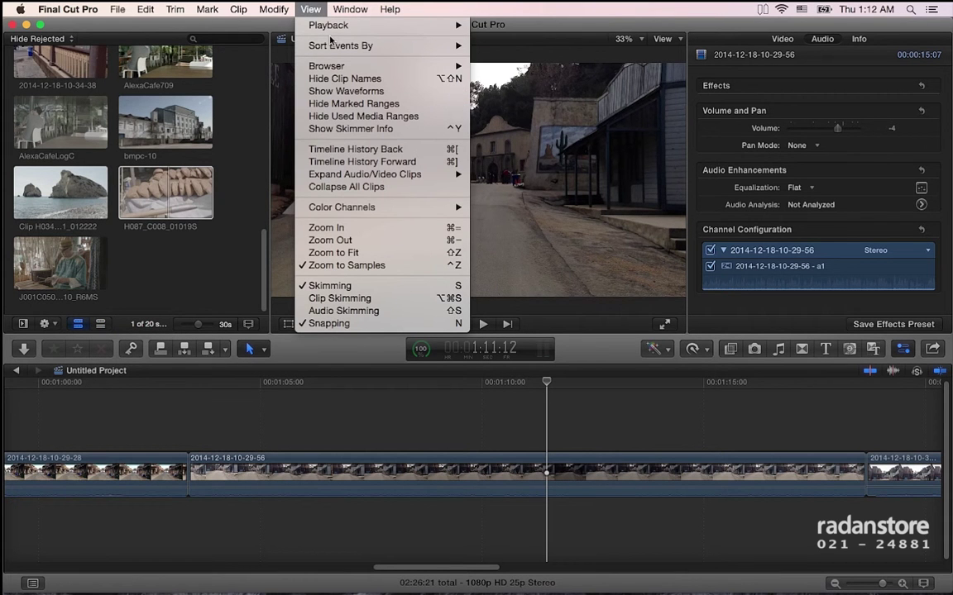
pyautogui.moveTo(330, 25)
pyautogui.click(187, 348)
# Put the playhead at the second clip's start, play around it with Shift-?, then stop
pyautogui.moveTo(196, 390); pyautogui.dragTo(196, 395)
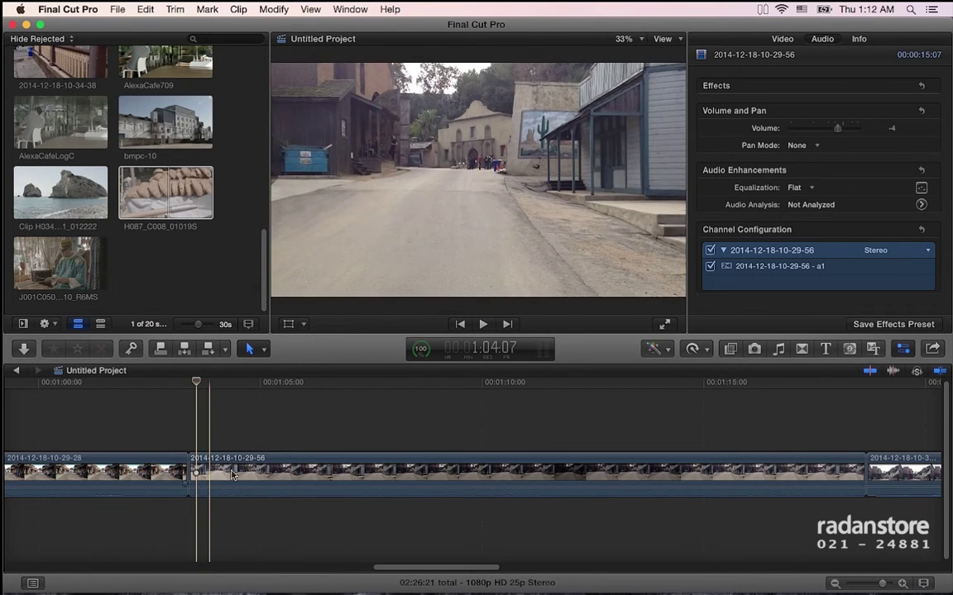
pyautogui.click(77, 8)
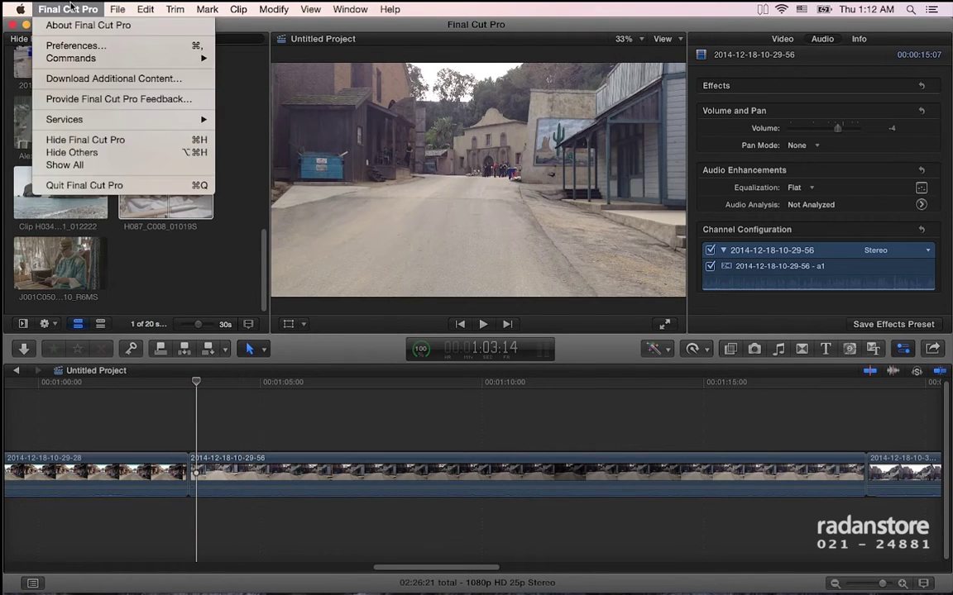
pyautogui.click(335, 394)
pyautogui.click(190, 394)
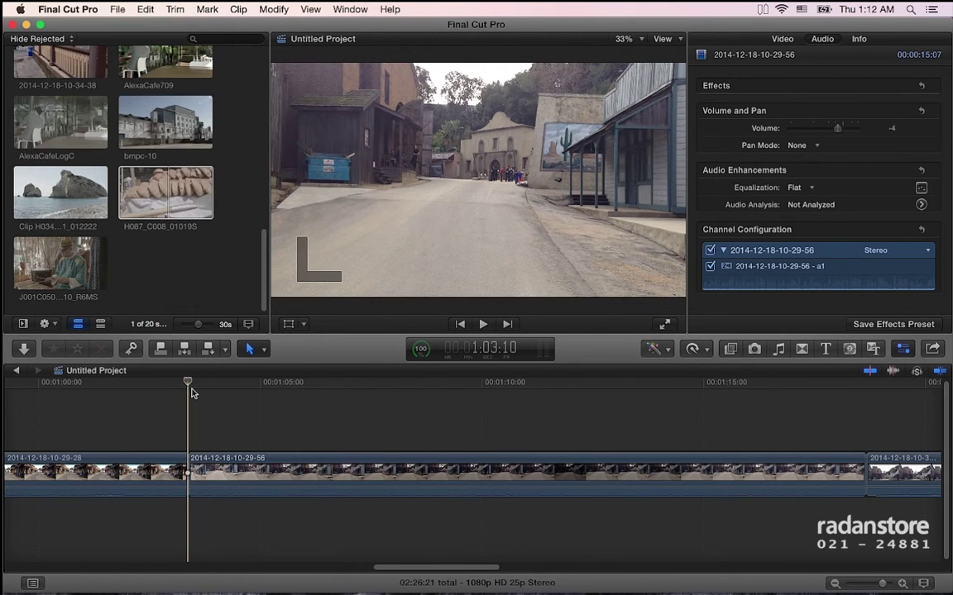
pyautogui.hotkey('shift', '/')
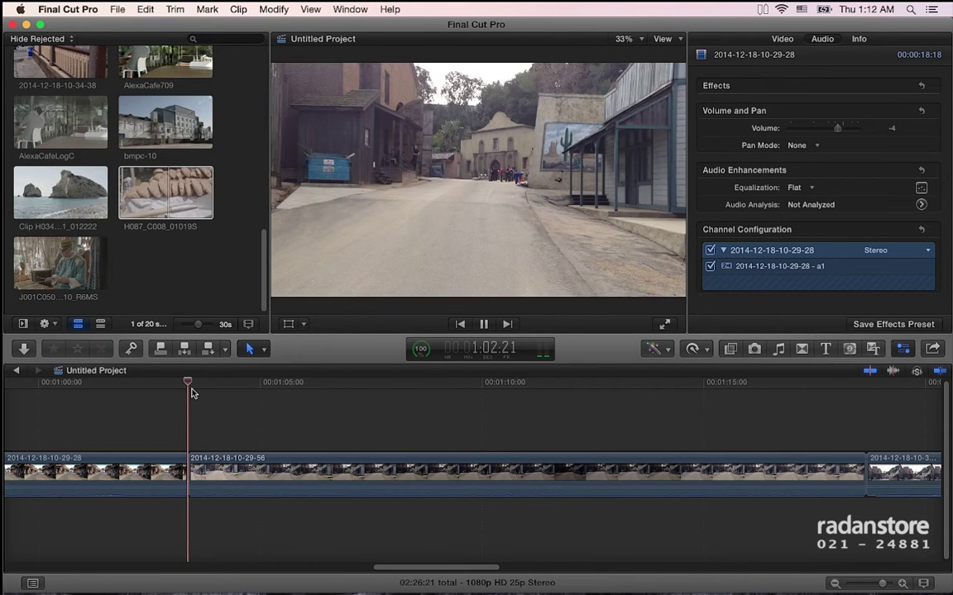
pyautogui.press('Up')
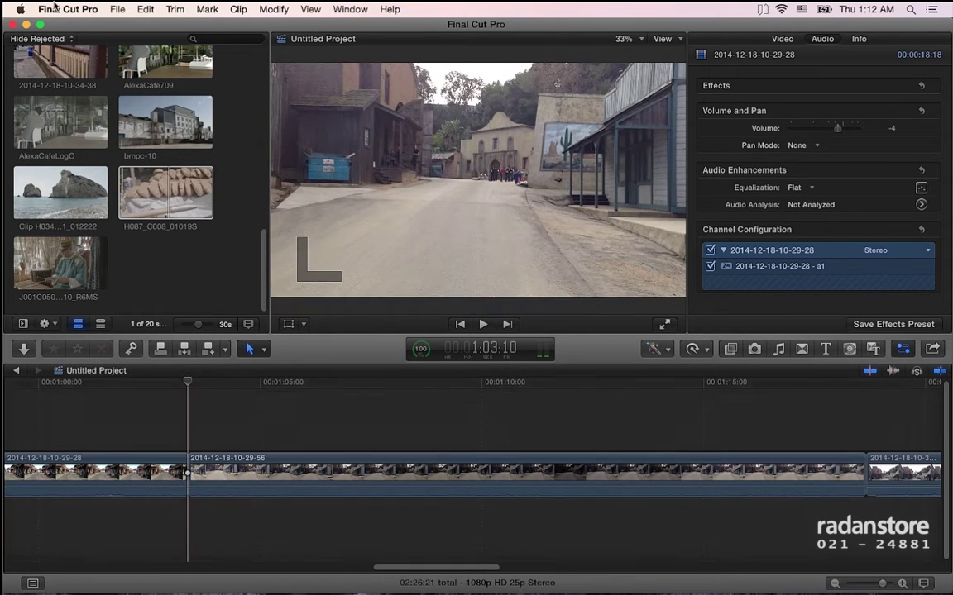
# Open Preferences on the Playback pane and leave the pre-roll duration at 2.0 seconds
pyautogui.click(67, 9)
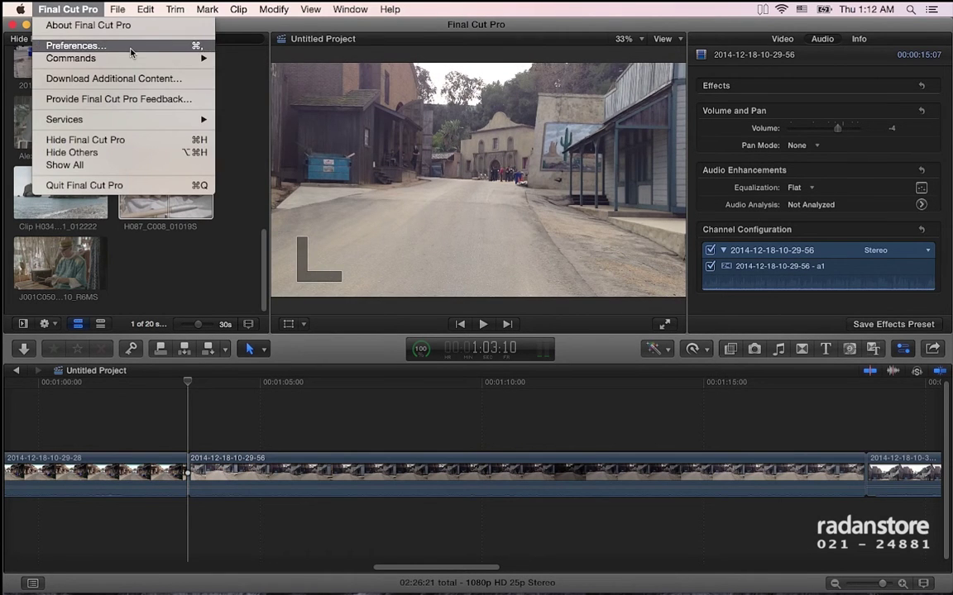
pyautogui.click(204, 47)
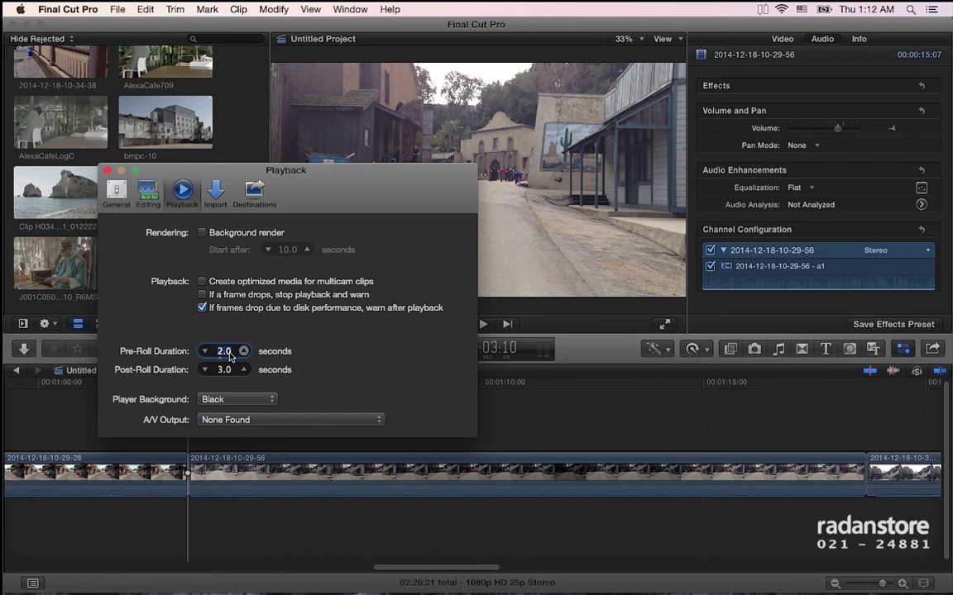
pyautogui.click(243, 351)
pyautogui.click(205, 352)
# Keep the player background Black and leave the A/V Output device unchanged
pyautogui.click(254, 404)
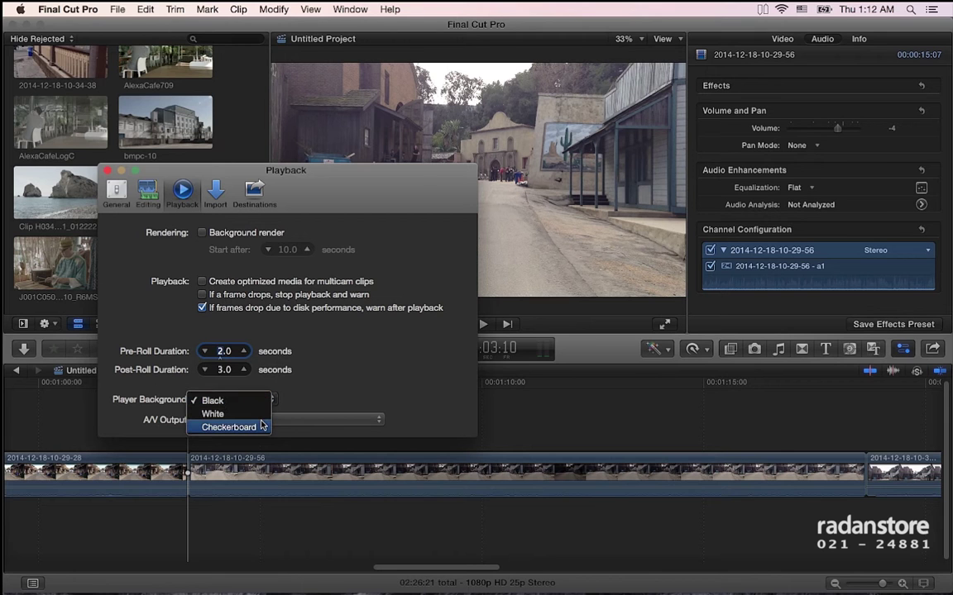
pyautogui.click(344, 401)
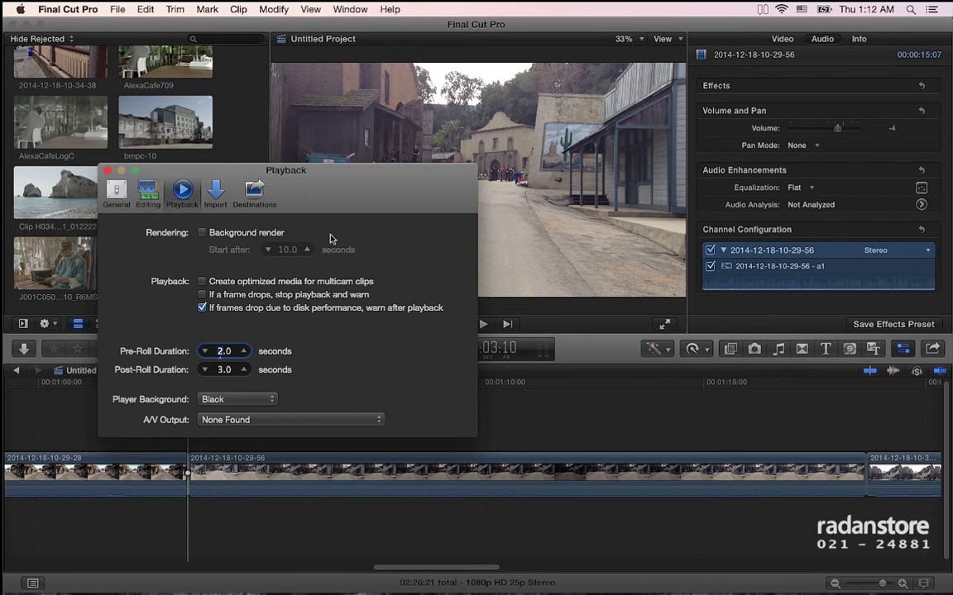
pyautogui.click(269, 393)
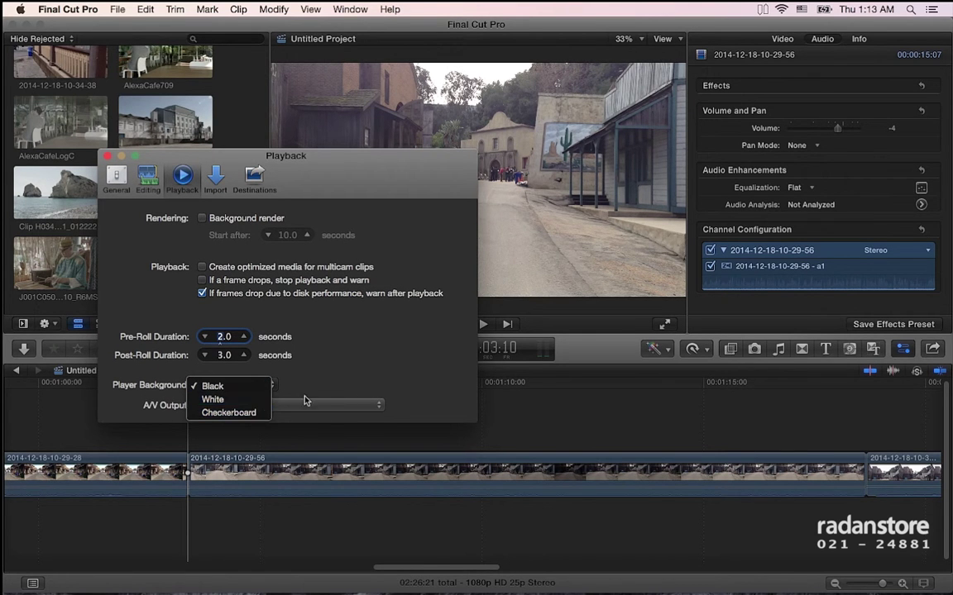
pyautogui.click(349, 387)
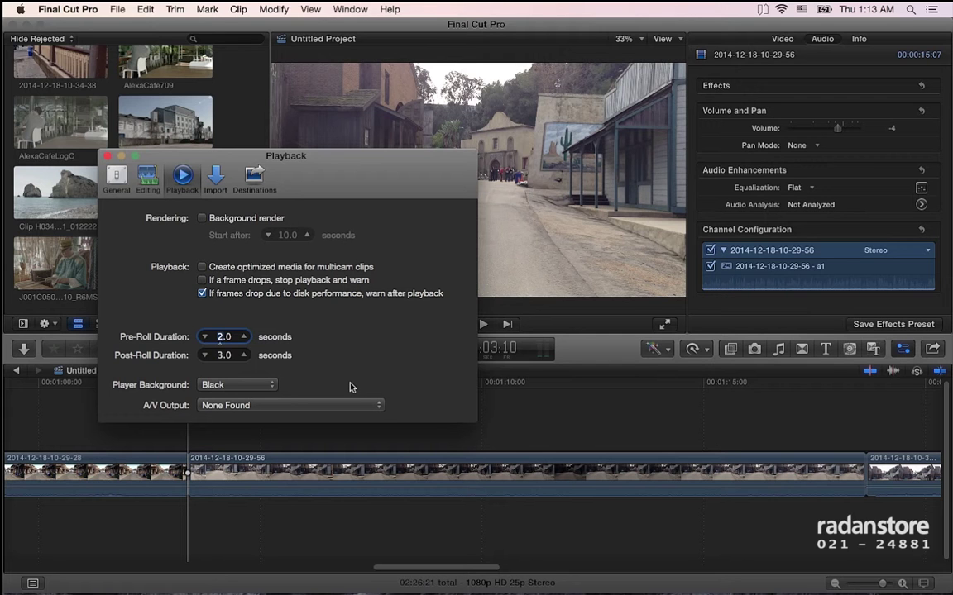
pyautogui.click(223, 386)
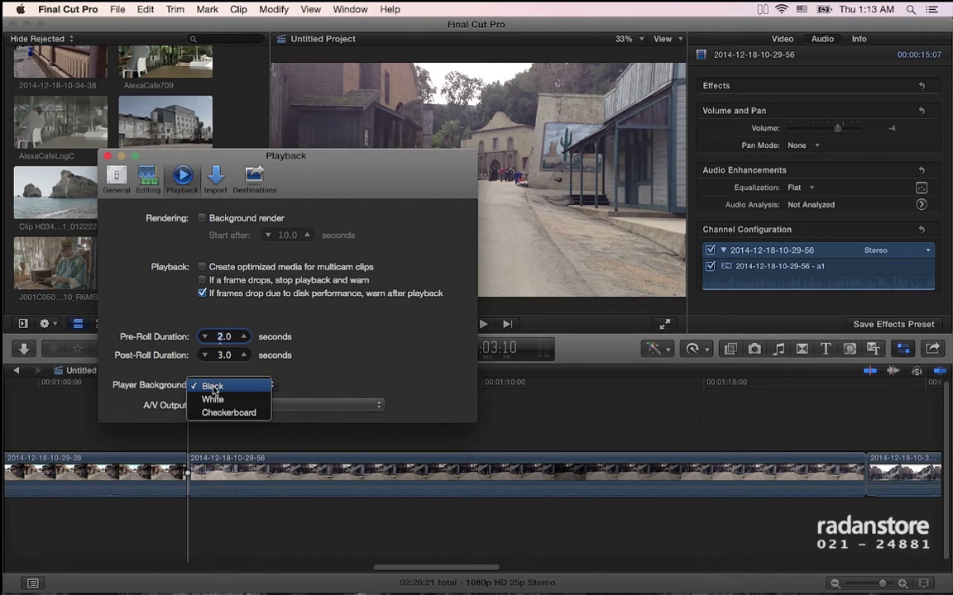
pyautogui.click(362, 384)
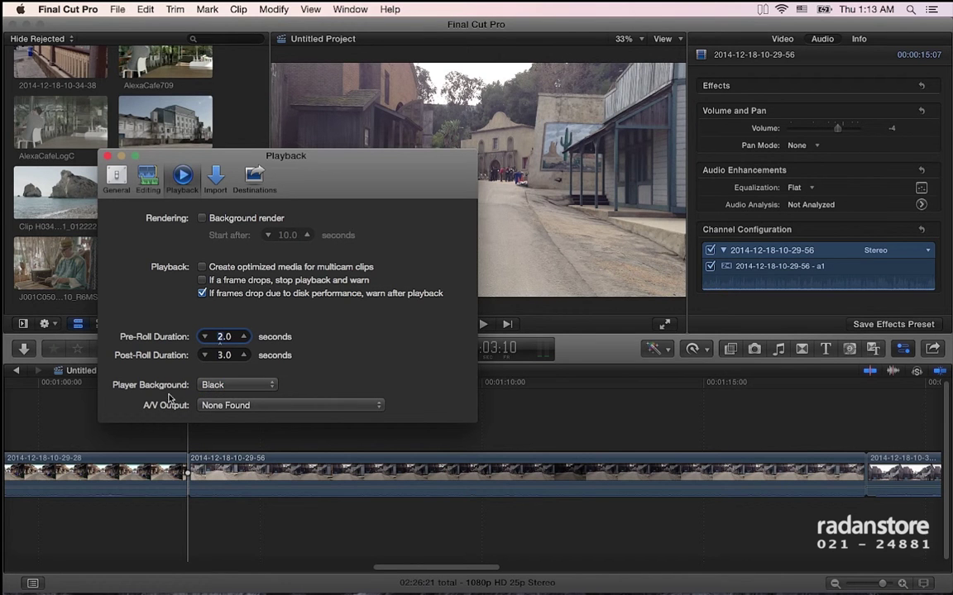
pyautogui.click(313, 406)
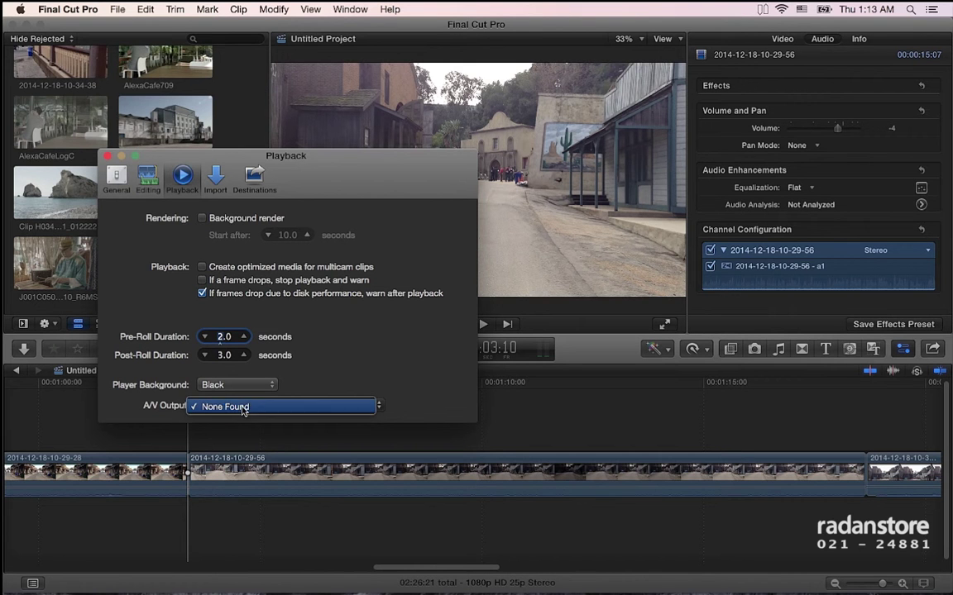
pyautogui.click(376, 375)
# Review the Import preferences, leaving files in place
pyautogui.click(219, 183)
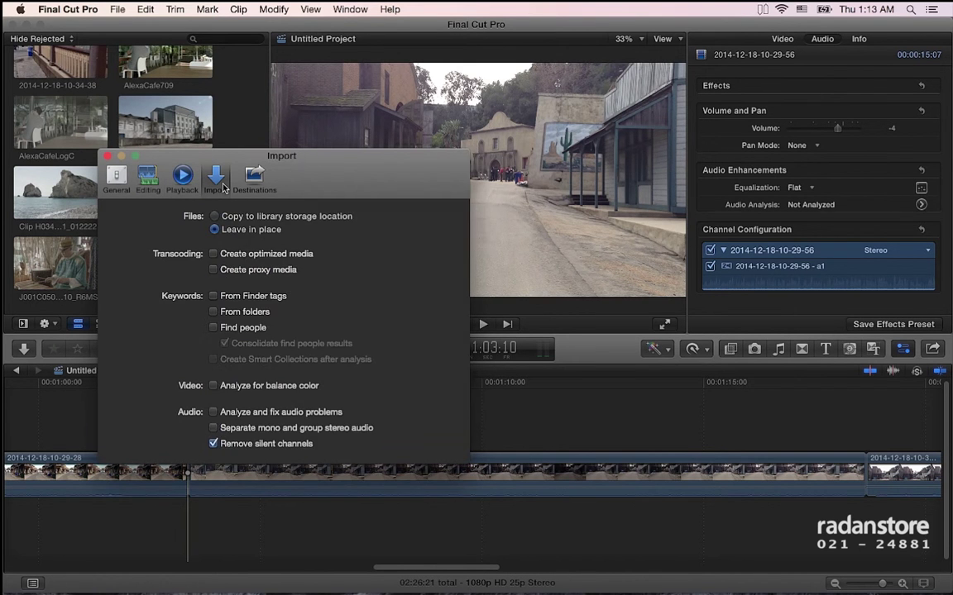
pyautogui.moveTo(290, 192); pyautogui.dragTo(308, 147)
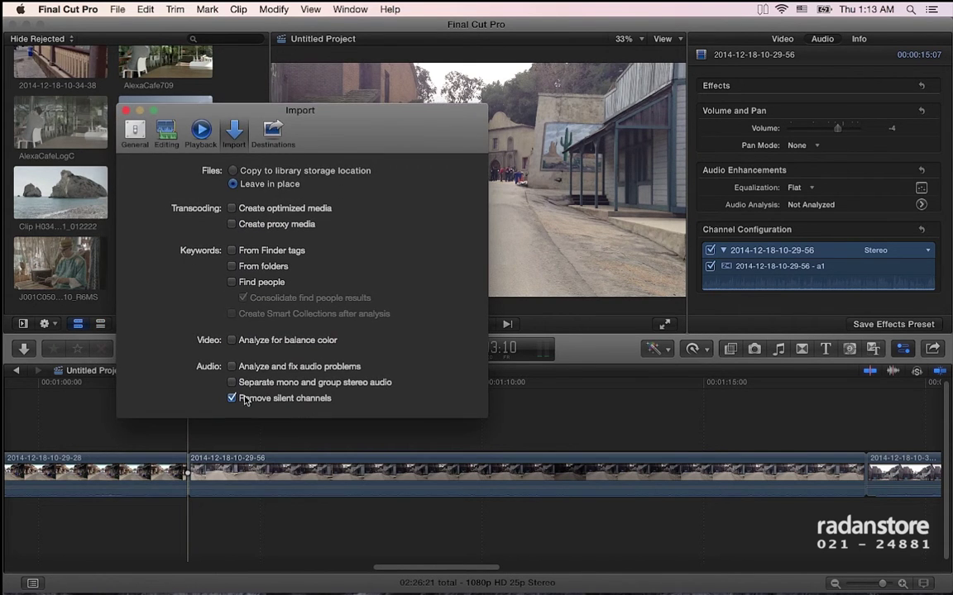
pyautogui.click(120, 9)
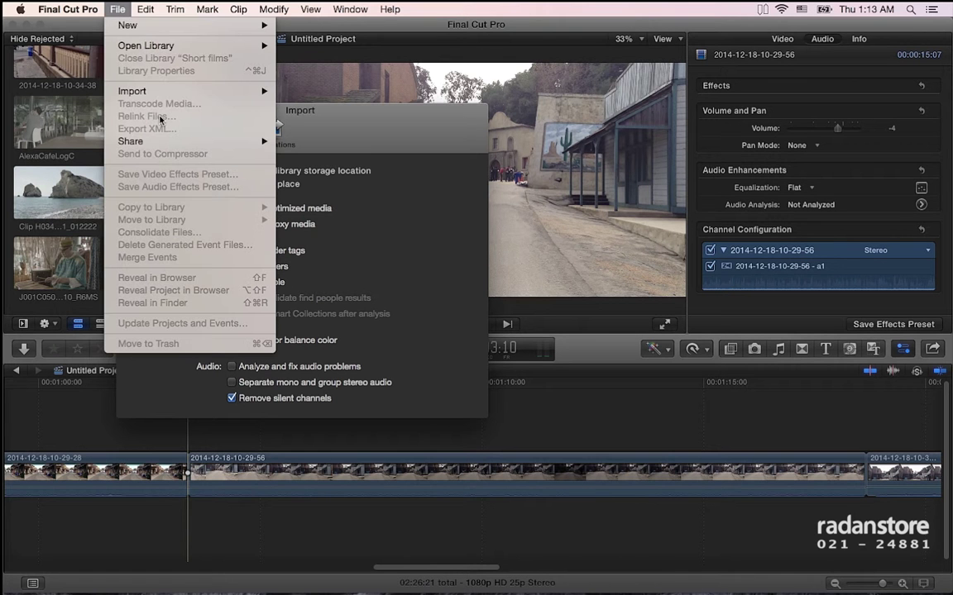
pyautogui.click(343, 223)
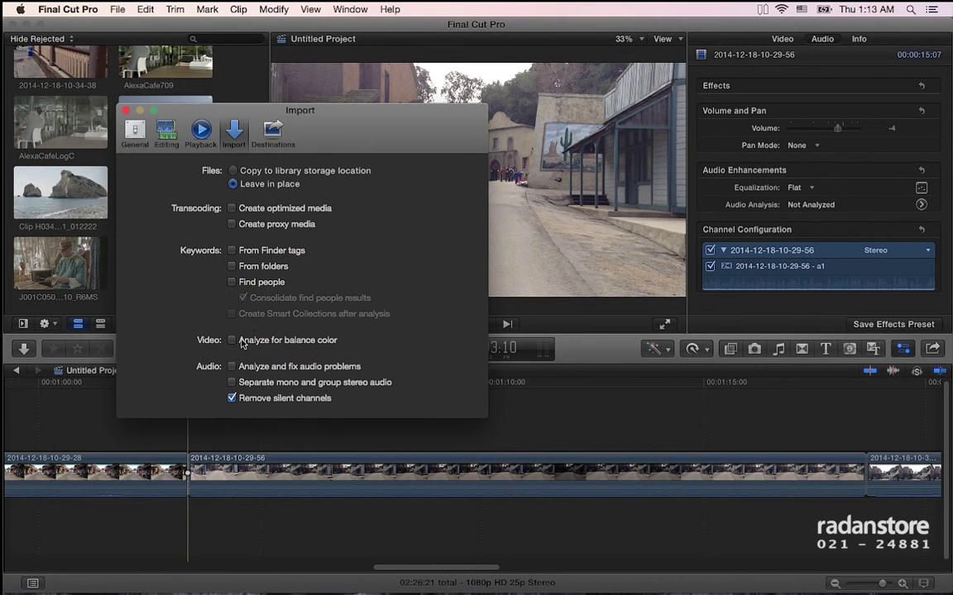
# Inspect the HD 720p destination under Destinations, then return to the General pane
pyautogui.click(273, 140)
pyautogui.moveTo(306, 124); pyautogui.dragTo(339, 102)
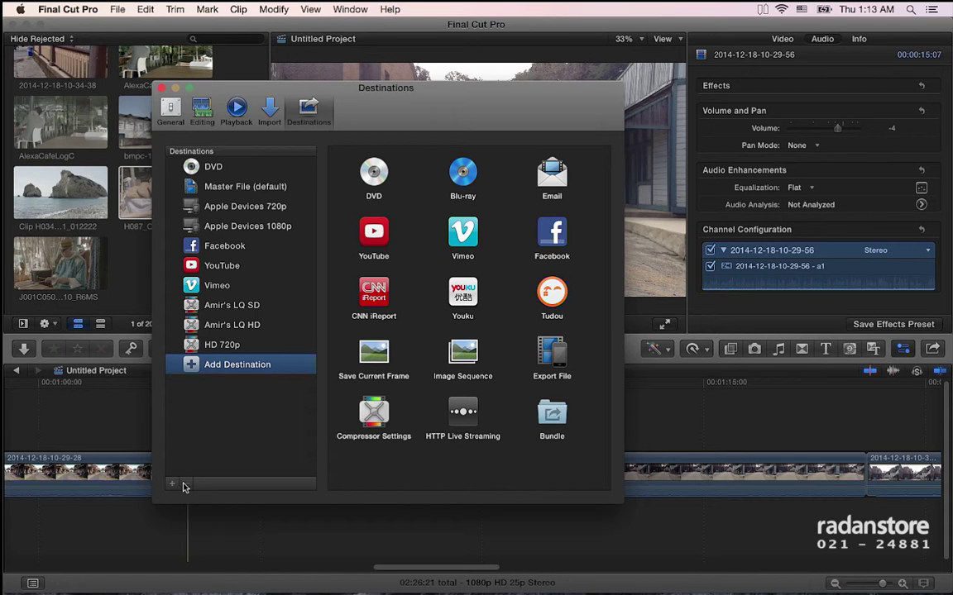
pyautogui.click(232, 345)
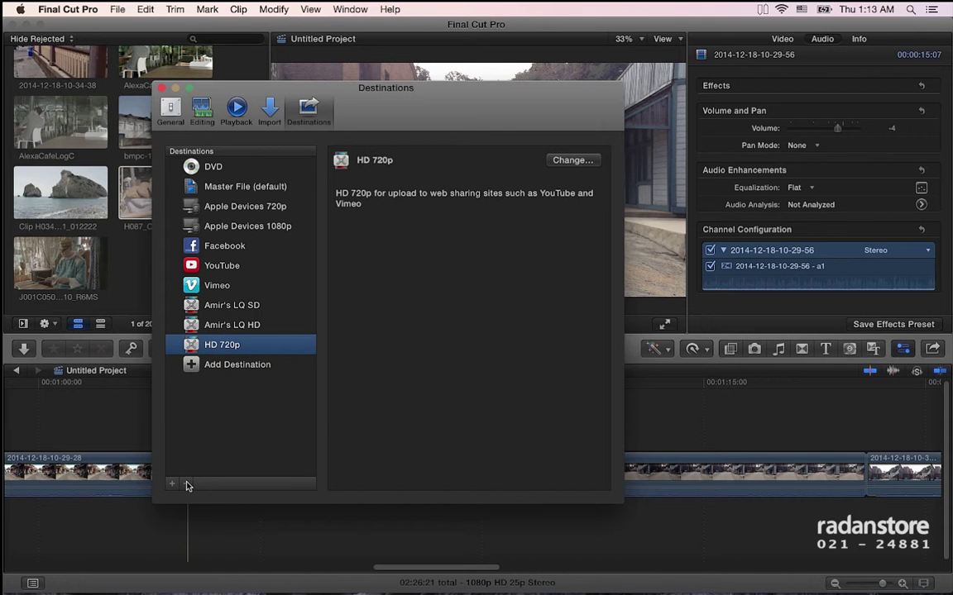
pyautogui.click(170, 106)
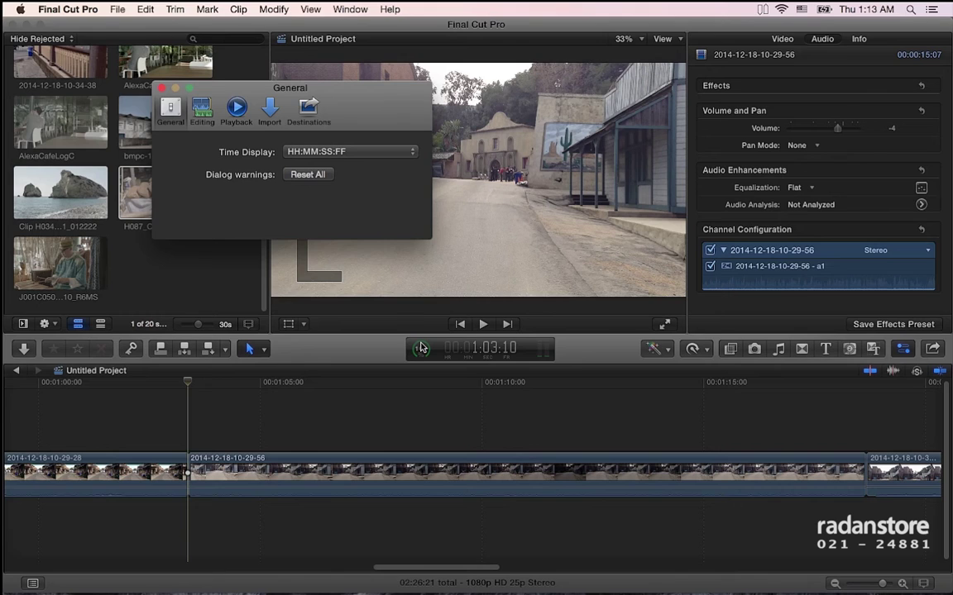